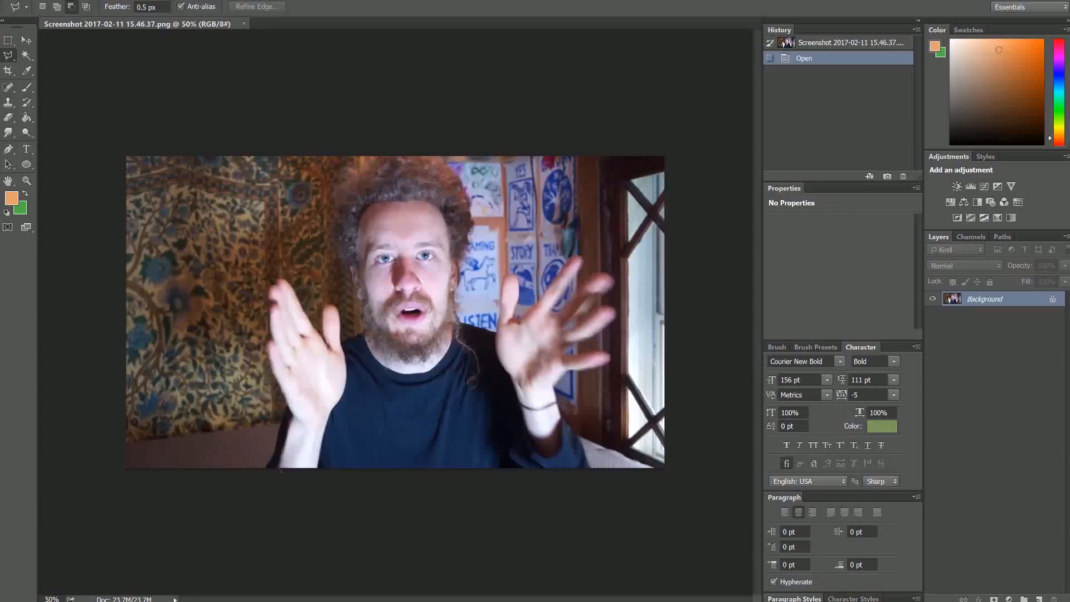
Trace the left hand with the Polygonal Lasso and copy it onto Layer 1 via Layer Via Copy
{"action": "left_click", "coordinate": [281, 467]}
{"action": "left_click", "coordinate": [274, 286]}
{"action": "key", "text": "ctrl+d"}
{"action": "left_click", "coordinate": [278, 474]}
{"action": "left_click", "coordinate": [264, 341]}
{"action": "scroll", "coordinate": [322, 330], "scroll_direction": "up", "scroll_amount": 1}
{"action": "left_click", "coordinate": [355, 390]}
{"action": "left_click", "coordinate": [316, 521]}
{"action": "left_click", "coordinate": [264, 526]}
{"action": "right_click", "coordinate": [283, 372]}
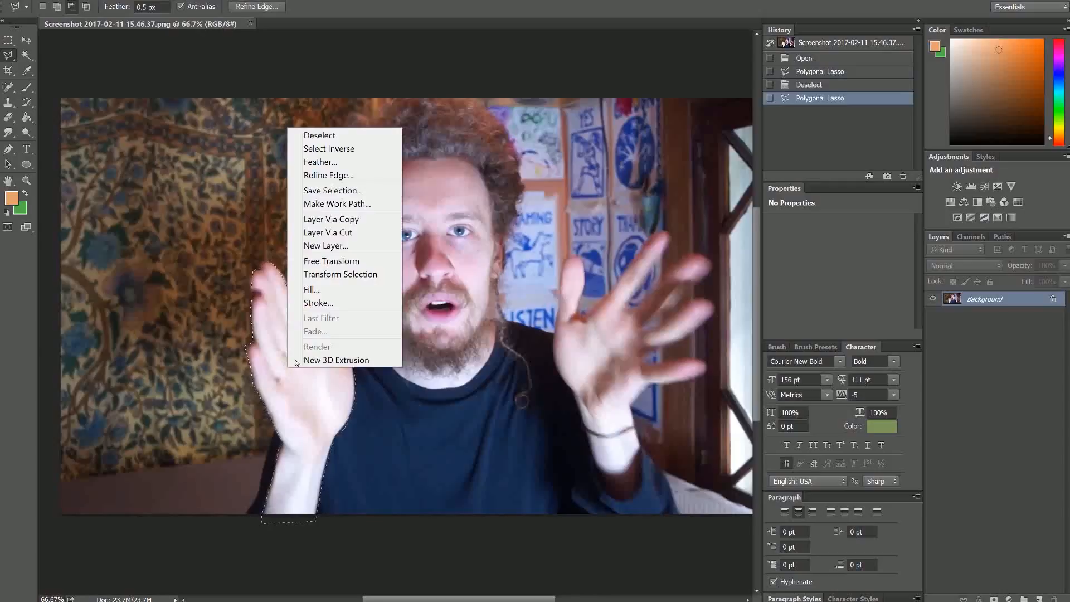
{"action": "left_click", "coordinate": [328, 219]}
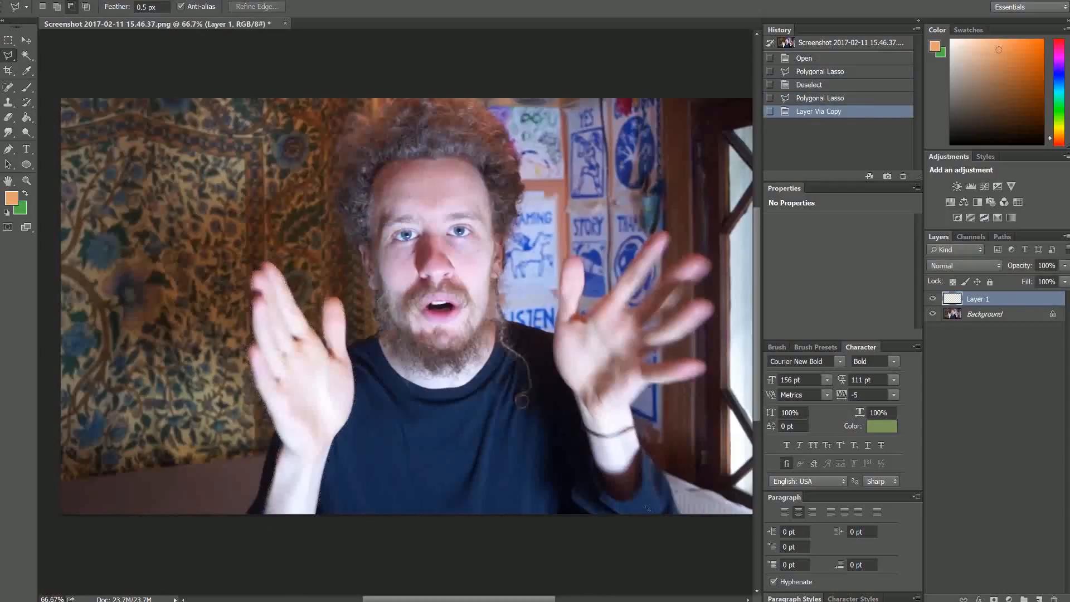
Trace the right hand on the photo and copy it onto Layer 2 via Layer Via Copy
{"action": "left_click", "coordinate": [607, 515]}
{"action": "left_click", "coordinate": [596, 472]}
{"action": "left_click", "coordinate": [666, 229]}
{"action": "left_click", "coordinate": [711, 260]}
{"action": "left_click", "coordinate": [640, 452]}
{"action": "left_click", "coordinate": [607, 515]}
{"action": "left_click", "coordinate": [984, 313]}
{"action": "right_click", "coordinate": [640, 347]}
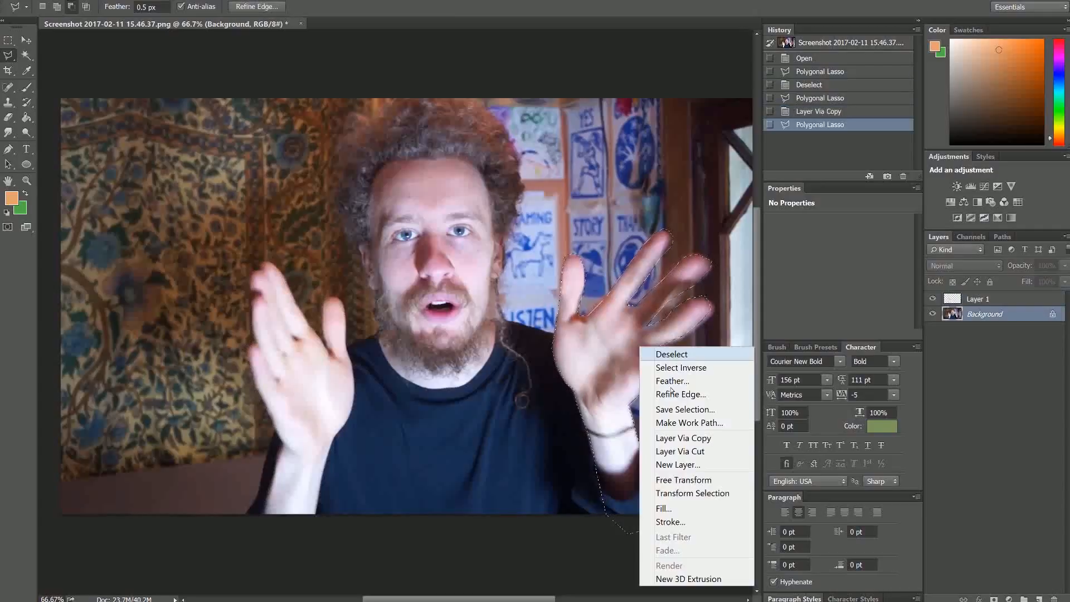
{"action": "left_click", "coordinate": [675, 438]}
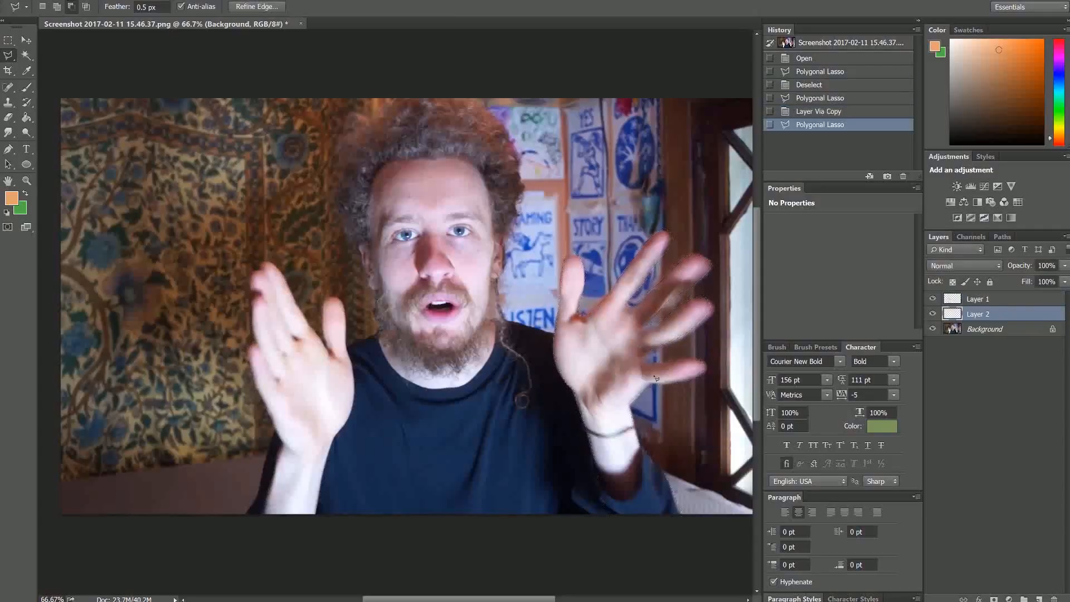
Step through Layer 1 and Layer 2, leaving the Background photo layer active
{"action": "left_click", "coordinate": [977, 298]}
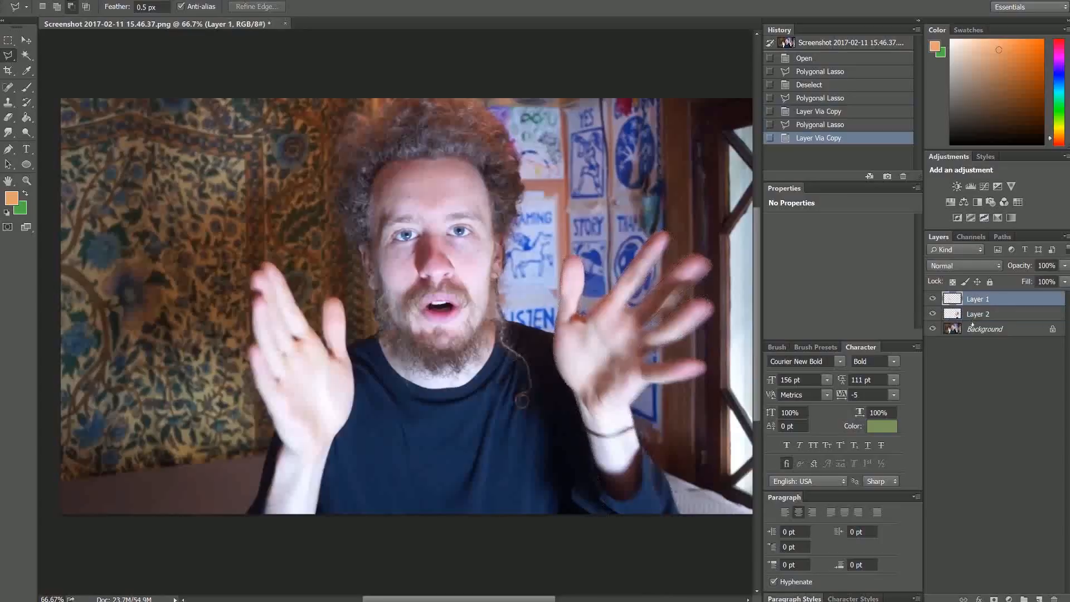
{"action": "left_click", "coordinate": [972, 318]}
{"action": "left_click", "coordinate": [967, 330]}
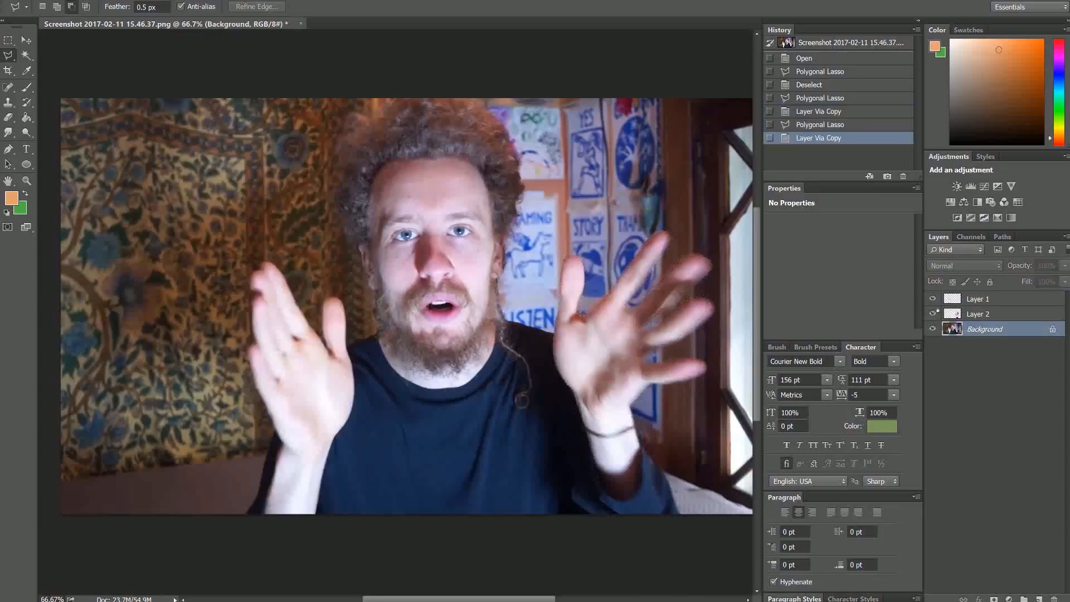
{"action": "left_click", "coordinate": [934, 330]}
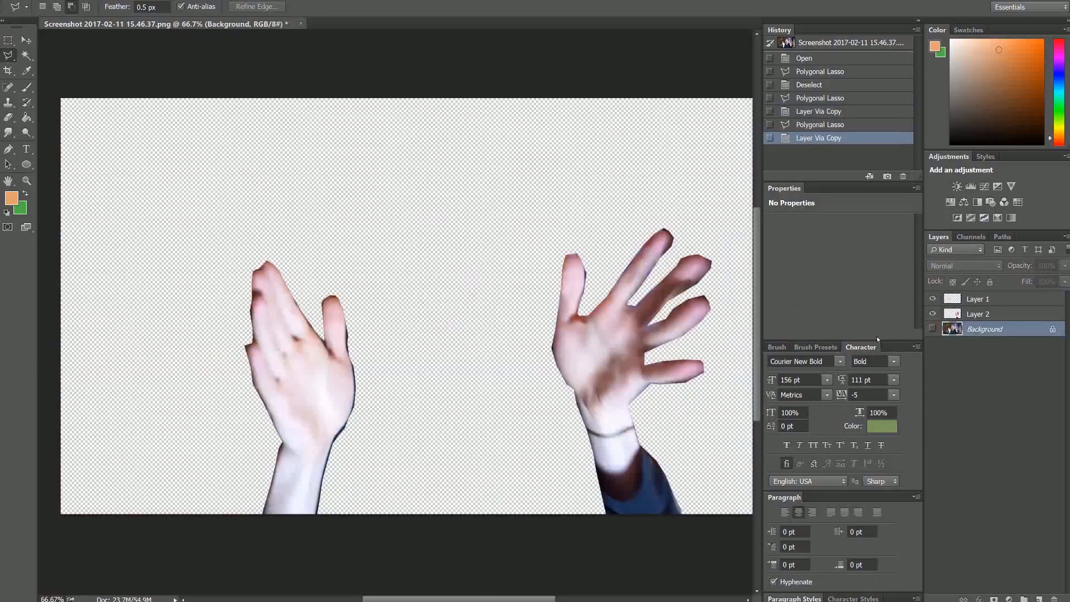
{"action": "key", "text": "ctrl+minus"}
{"action": "key", "text": "ctrl+minus"}
{"action": "key", "text": "ctrl+minus"}
{"action": "key", "text": "ctrl+minus"}
{"action": "key", "text": "ctrl+minus"}
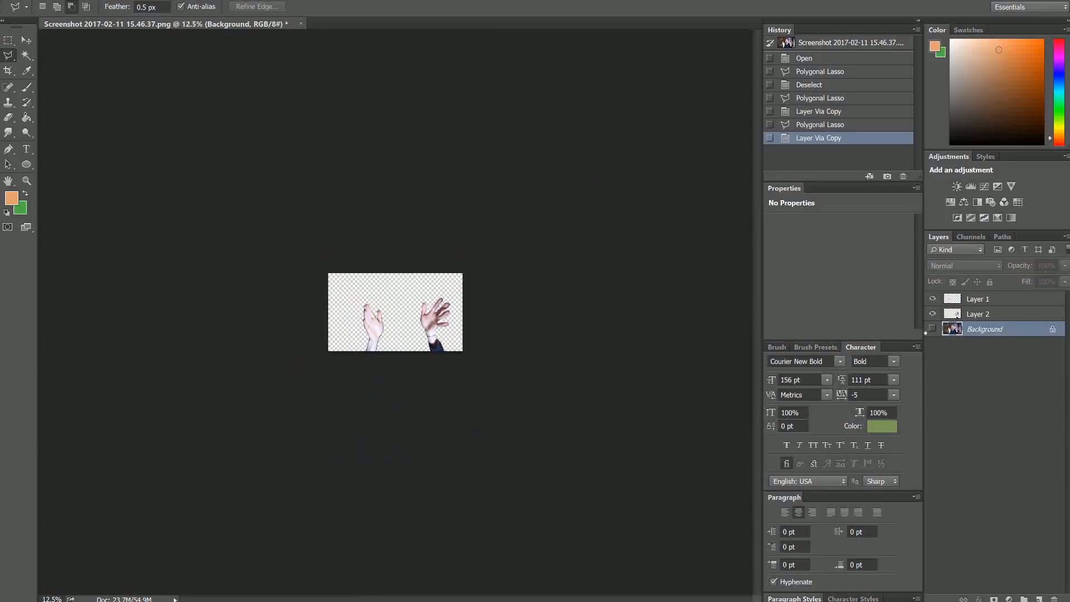
{"action": "left_click", "coordinate": [928, 329]}
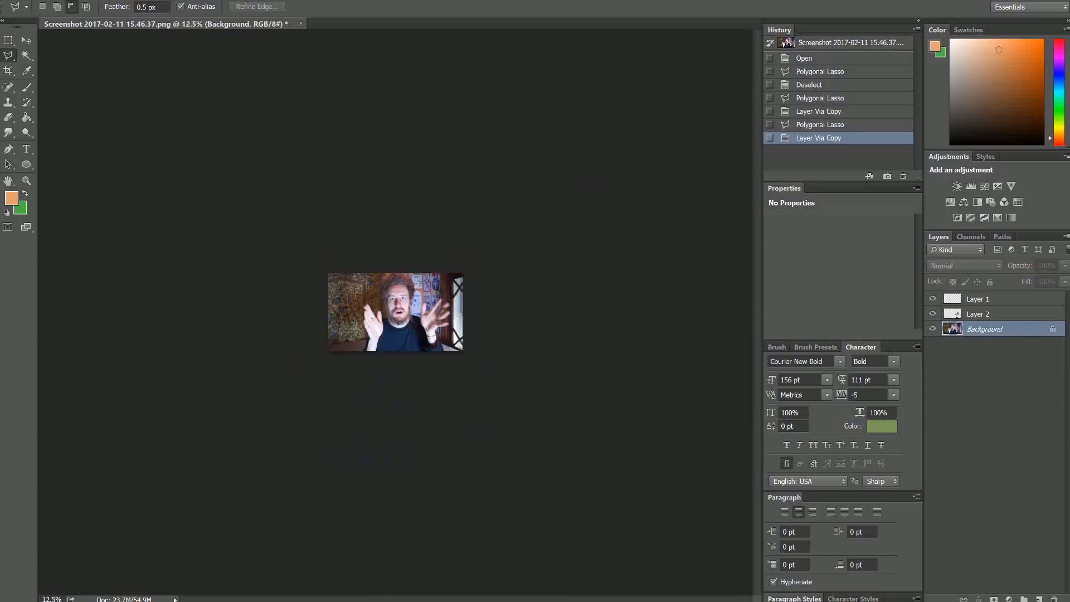
{"action": "key", "text": "ctrl+plus"}
{"action": "key", "text": "ctrl+plus"}
{"action": "key", "text": "ctrl+plus"}
{"action": "key", "text": "ctrl+plus"}
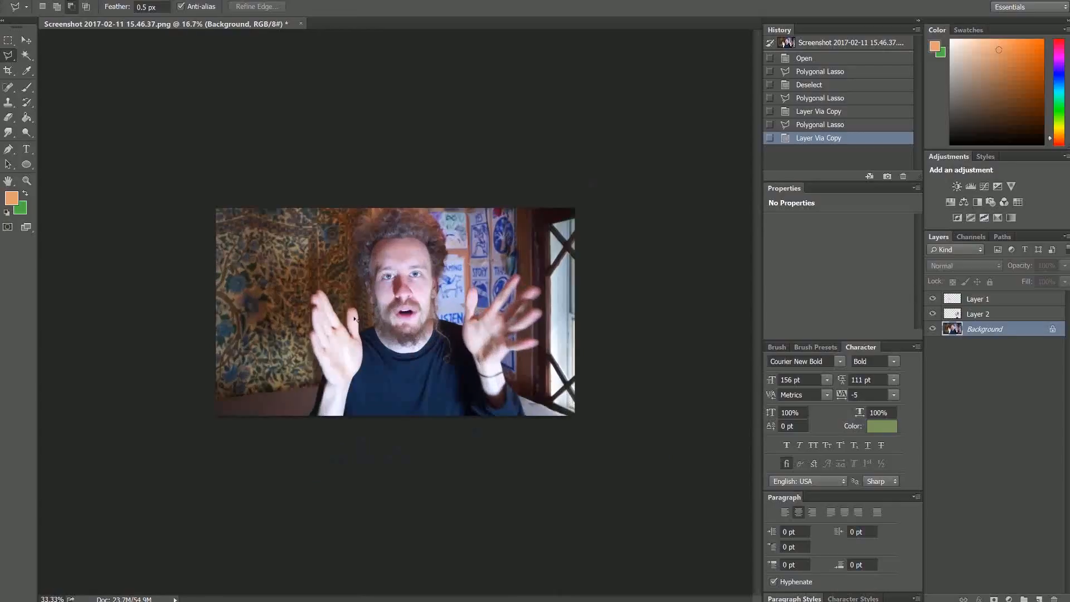
{"action": "key", "text": "ctrl+plus"}
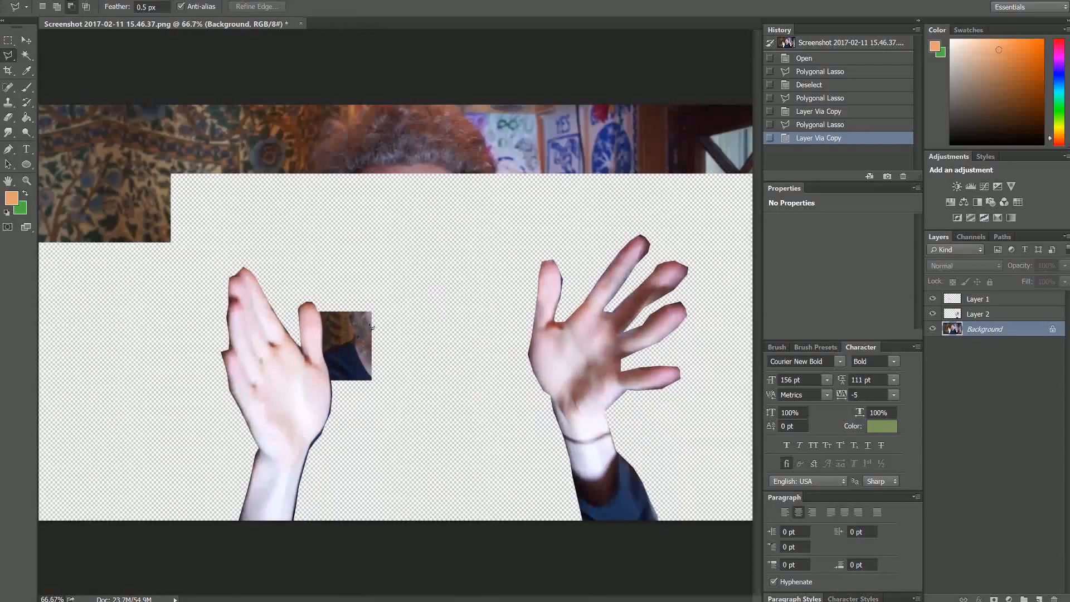
Create the pale Courier New Bold 'How' text layer at the upper left of the photo
{"action": "left_click", "coordinate": [27, 152]}
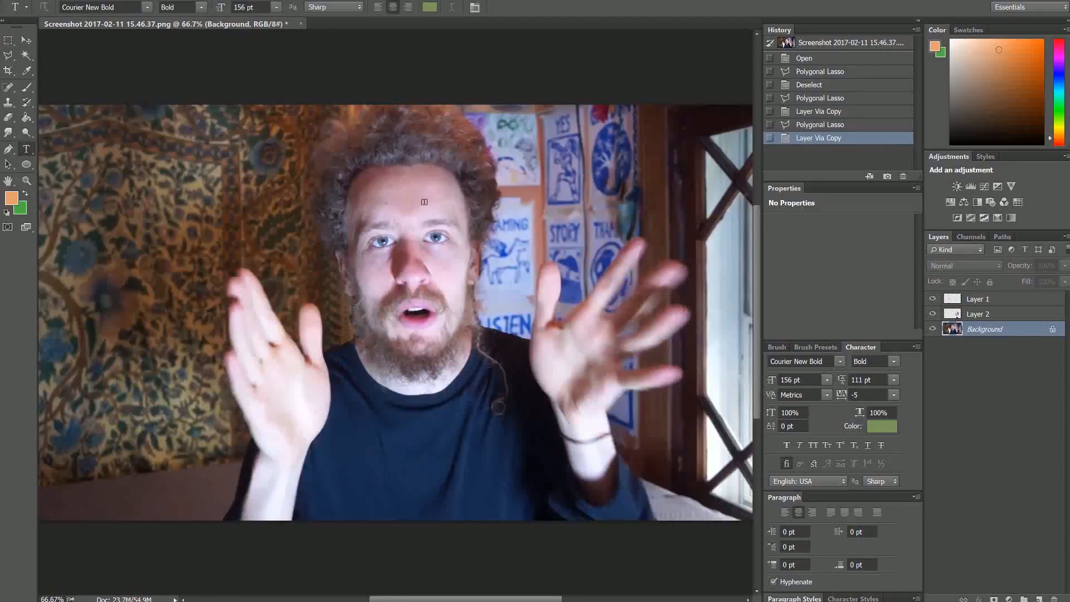
{"action": "left_click", "coordinate": [208, 181]}
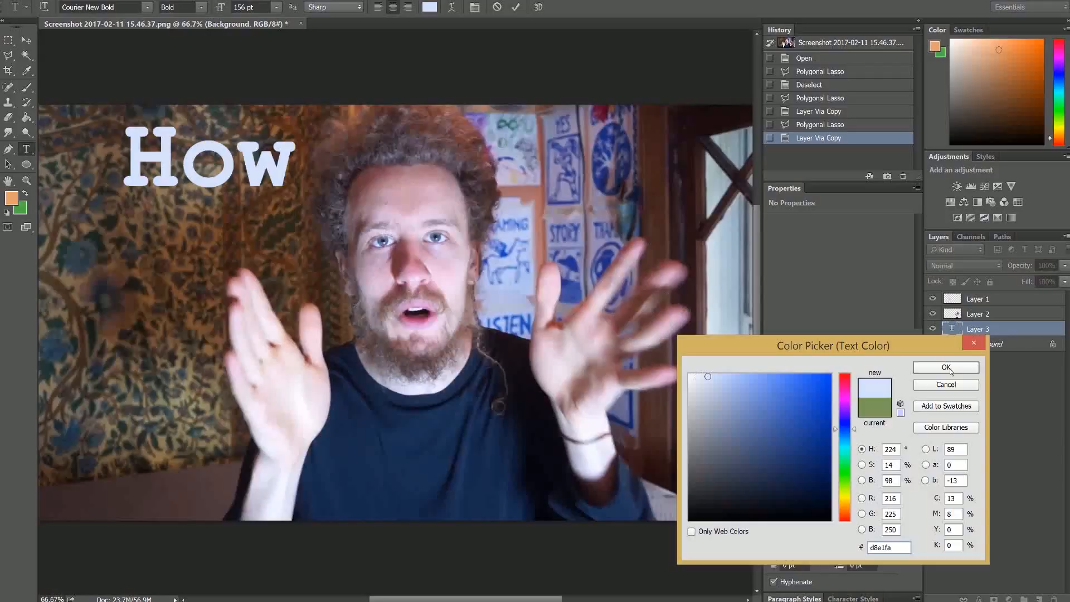
{"action": "left_click", "coordinate": [951, 370]}
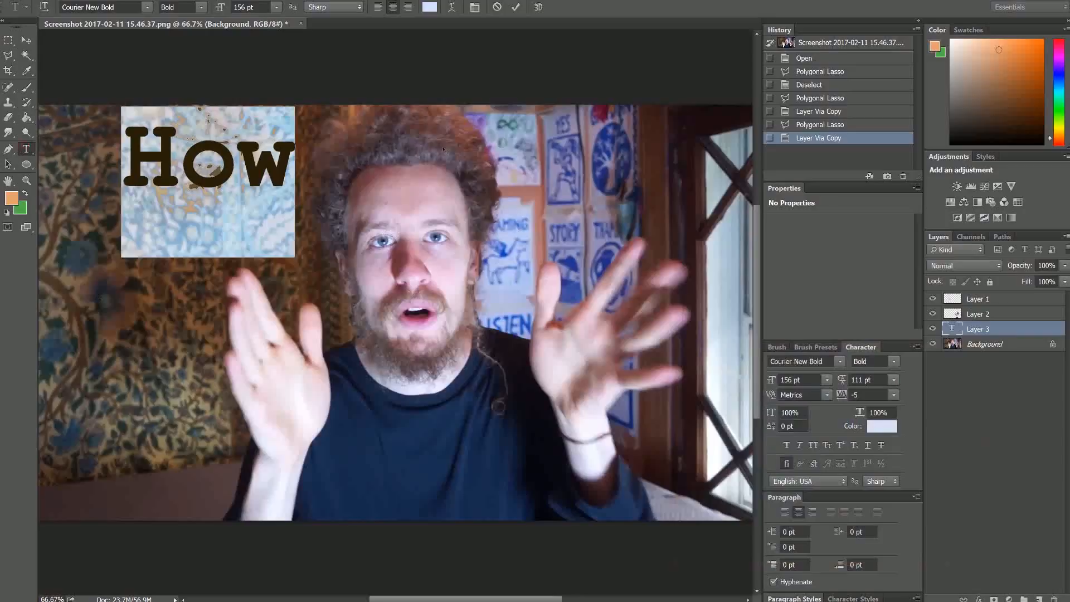
Add an 'I' text layer to the right of How
{"action": "left_click", "coordinate": [332, 153]}
{"action": "type", "text": "I"}
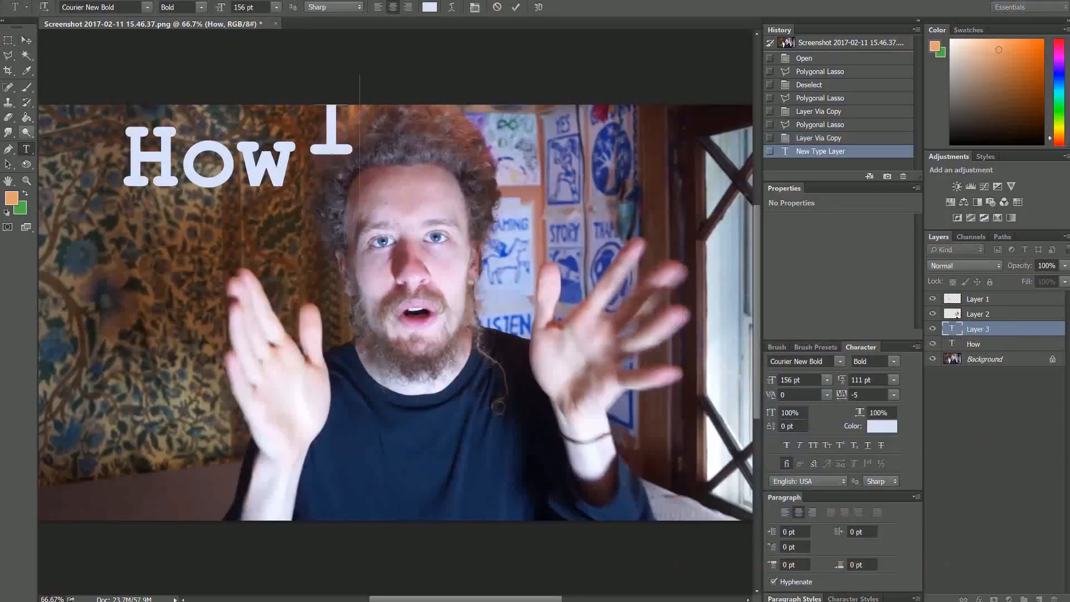
{"action": "left_click", "coordinate": [970, 331]}
{"action": "key", "text": "ctrl+v"}
{"action": "key", "text": "v"}
{"action": "key", "text": "Delete"}
Add 'Make' below How and 'Video' at the upper right as new text layers
{"action": "left_click", "coordinate": [968, 346]}
{"action": "key", "text": "ctrl+v"}
{"action": "key", "text": "Delete"}
{"action": "key", "text": "ctrl+v"}
{"action": "key", "text": "Delete"}
{"action": "key", "text": "t"}
{"action": "left_click", "coordinate": [200, 320]}
{"action": "type", "text": "Make"}
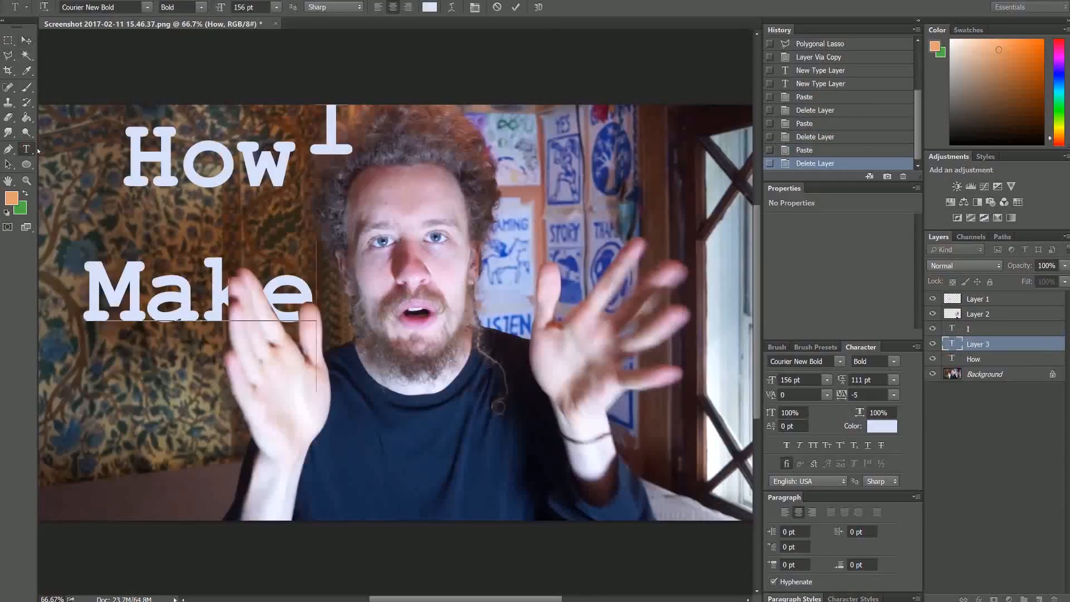
{"action": "left_click", "coordinate": [984, 374]}
{"action": "left_click", "coordinate": [479, 203]}
{"action": "type", "text": "Video"}
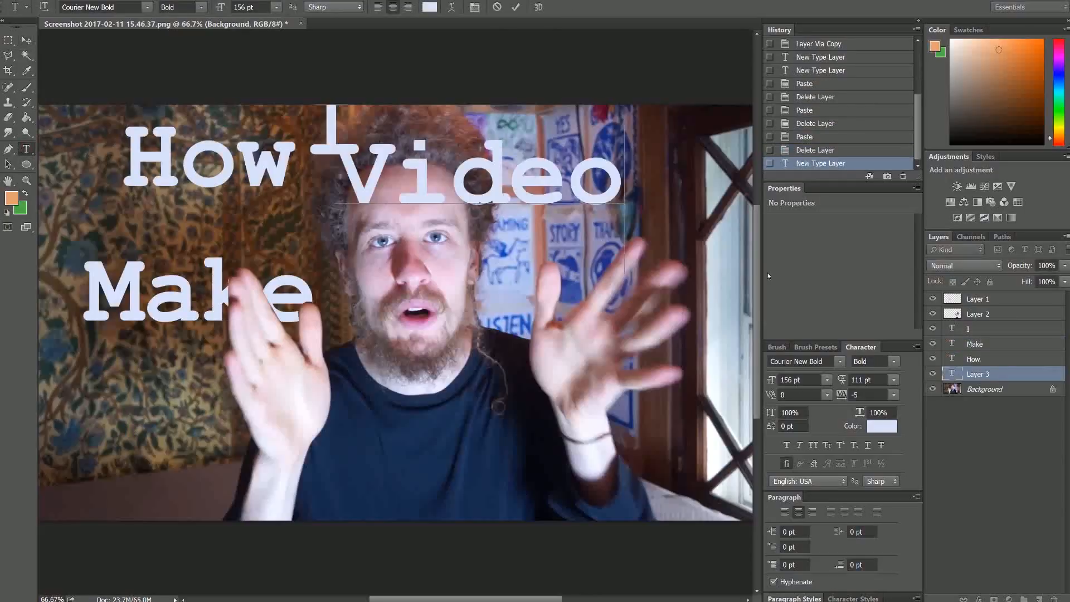
Apply a black 38 px Stroke layer style to the Video text layer
{"action": "left_click", "coordinate": [98, 0]}
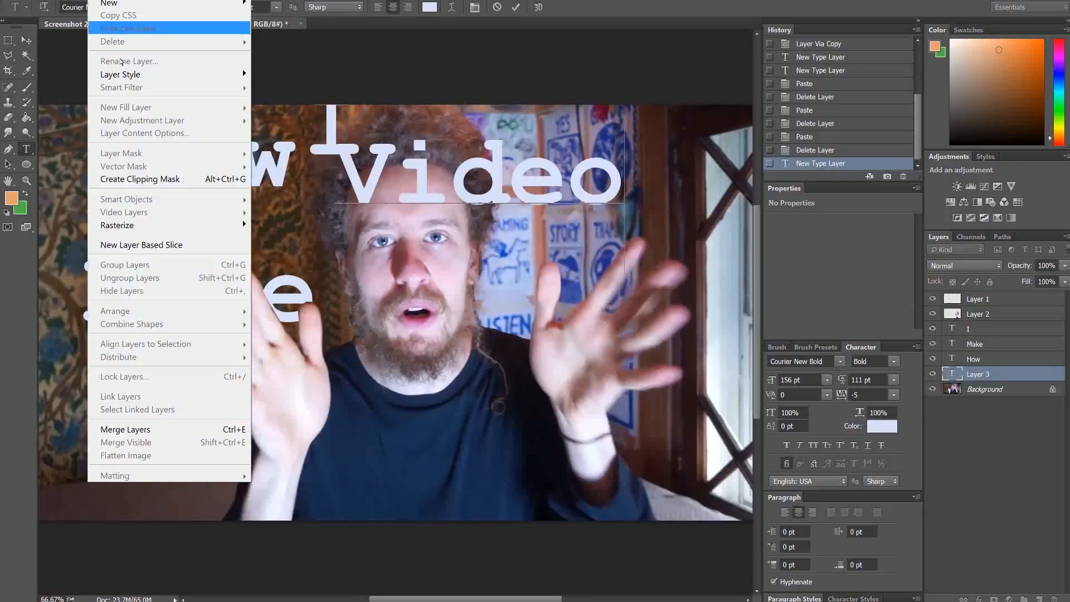
{"action": "mouse_move", "coordinate": [163, 74]}
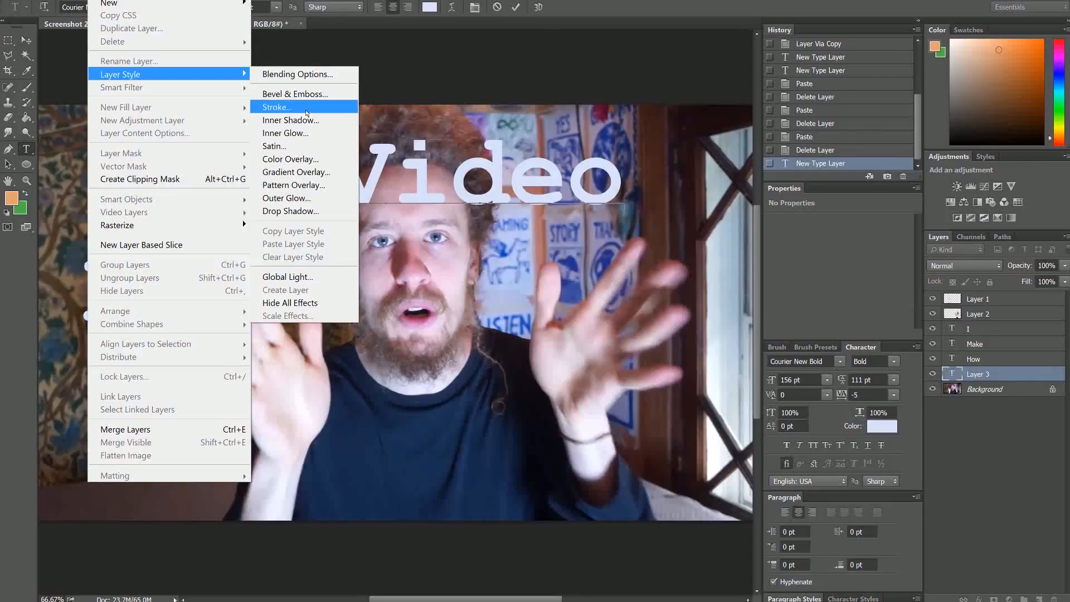
{"action": "left_click", "coordinate": [306, 107]}
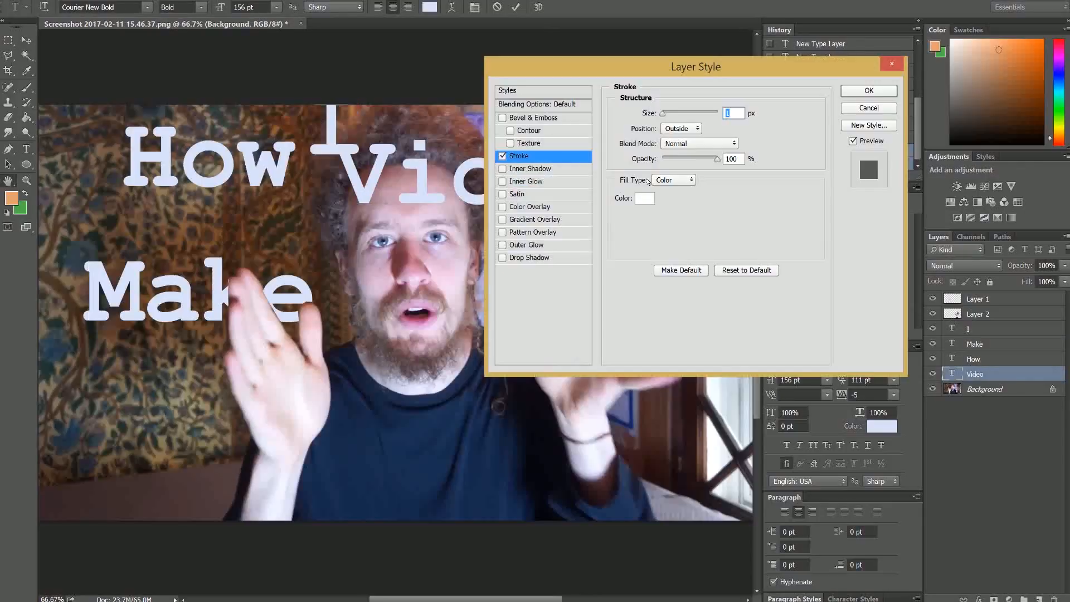
{"action": "left_click", "coordinate": [642, 200]}
{"action": "left_click", "coordinate": [693, 521]}
{"action": "left_click", "coordinate": [946, 366]}
{"action": "left_click_drag", "start_coordinate": [662, 114], "coordinate": [673, 120]}
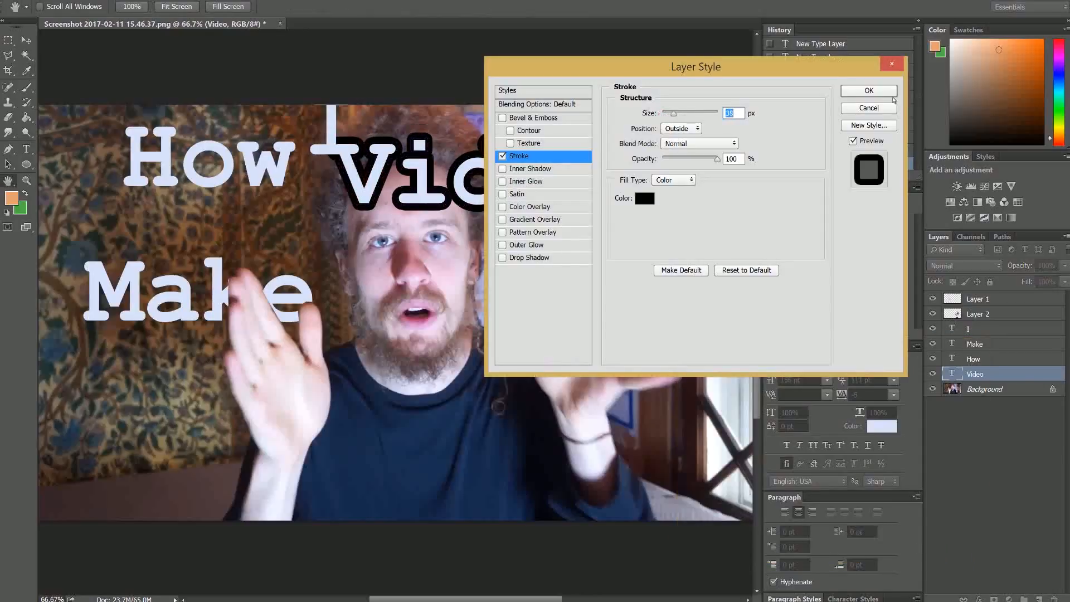
{"action": "left_click", "coordinate": [877, 89]}
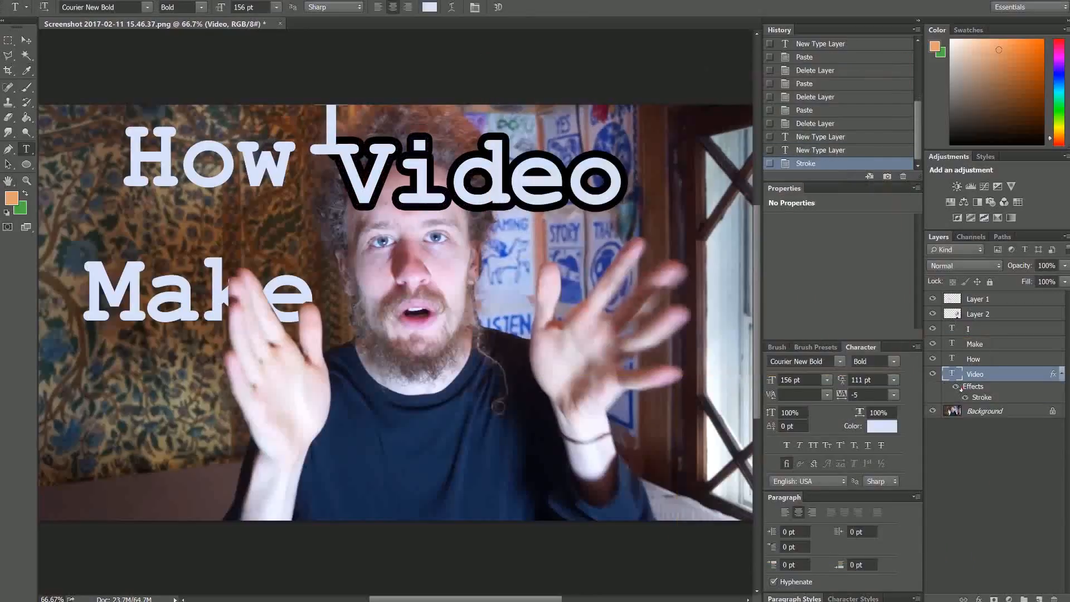
Copy the stroke onto How, drag Video to the lower right, and stack its layer on top
{"action": "left_click_drag", "start_coordinate": [965, 387], "coordinate": [968, 329]}
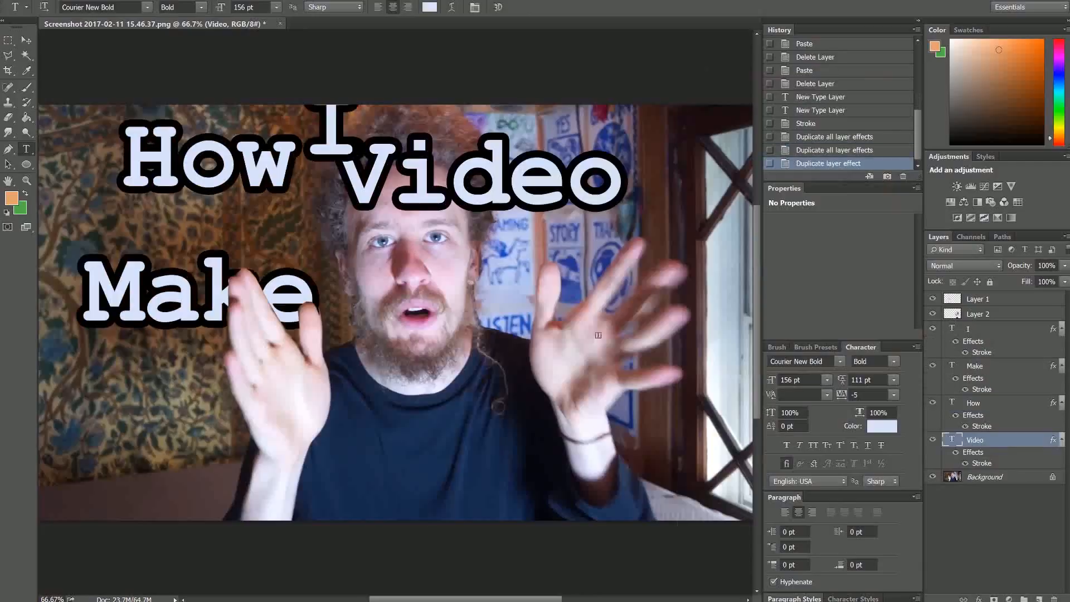
{"action": "left_click", "coordinate": [27, 40]}
{"action": "left_click_drag", "start_coordinate": [174, 332], "coordinate": [253, 552]}
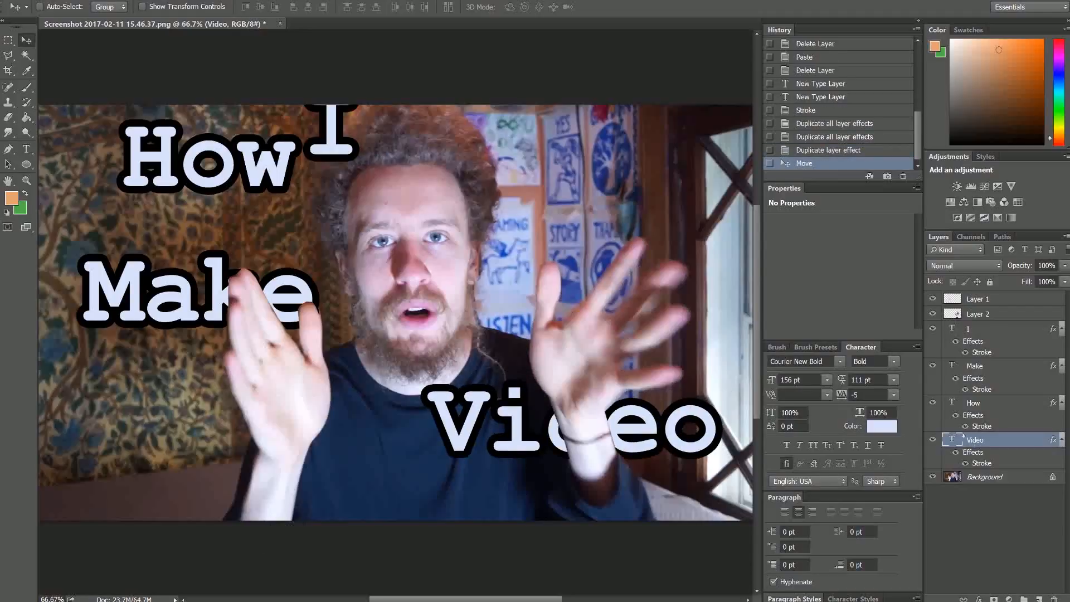
{"action": "left_click_drag", "start_coordinate": [962, 439], "coordinate": [958, 293]}
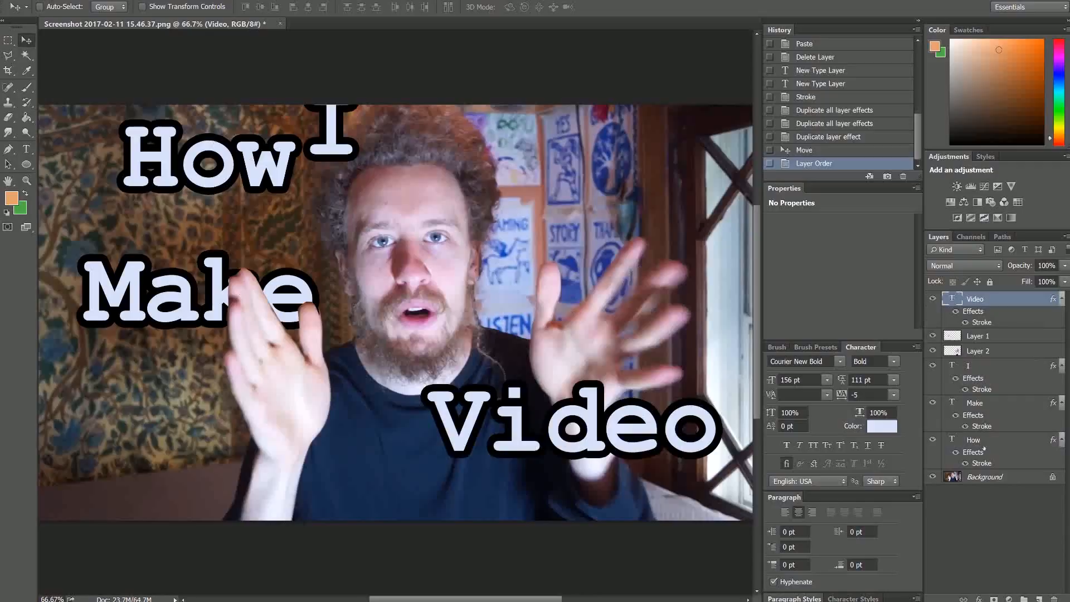
Move Make to the bottom left and stack its layer just below Video
{"action": "left_click", "coordinate": [970, 417]}
{"action": "left_click_drag", "start_coordinate": [125, 299], "coordinate": [158, 422]}
{"action": "left_click_drag", "start_coordinate": [974, 402], "coordinate": [941, 322]}
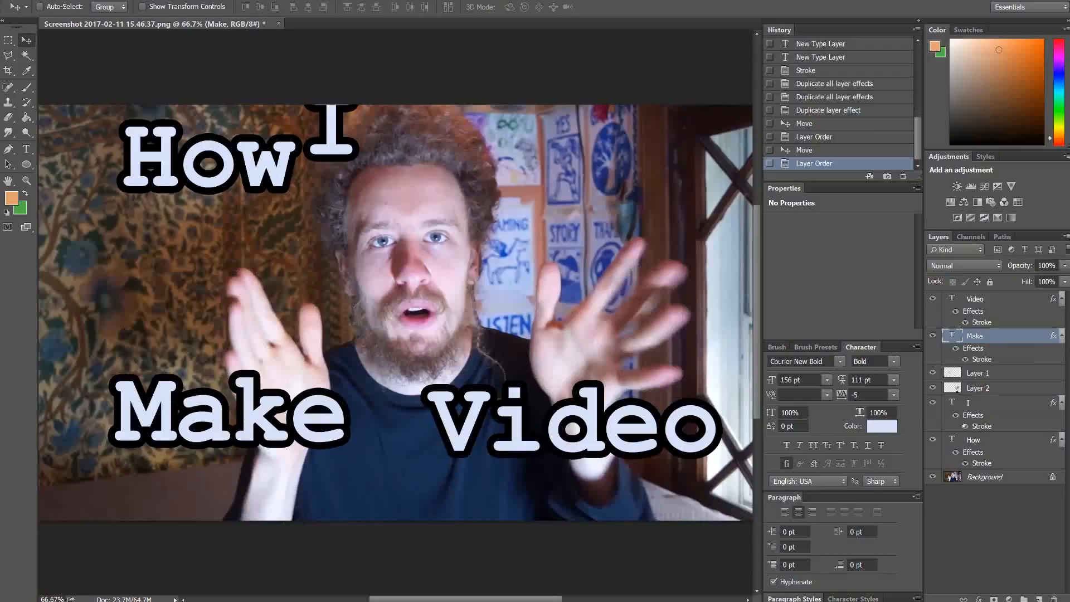
Shift How down slightly and place I beside it on the top line
{"action": "left_click", "coordinate": [968, 446]}
{"action": "left_click_drag", "start_coordinate": [209, 173], "coordinate": [251, 260]}
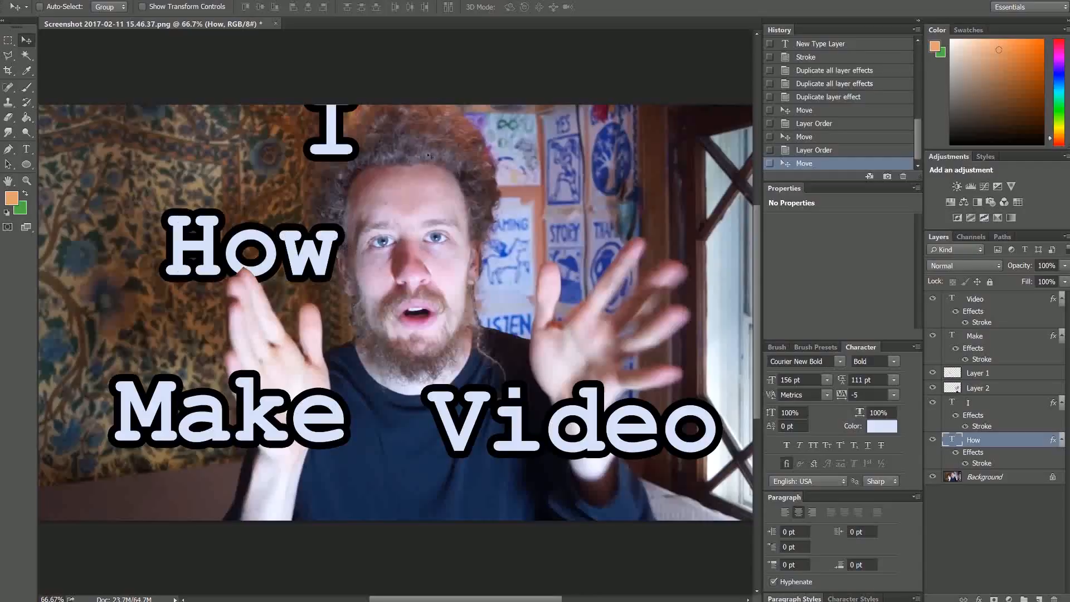
{"action": "left_click", "coordinate": [973, 407]}
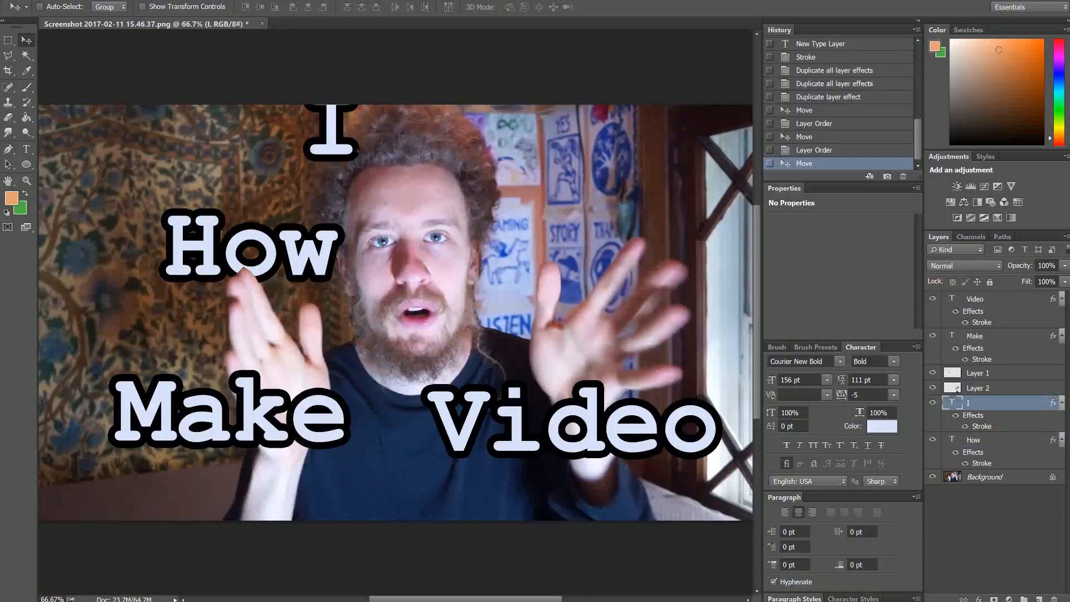
{"action": "left_click_drag", "start_coordinate": [462, 233], "coordinate": [581, 274]}
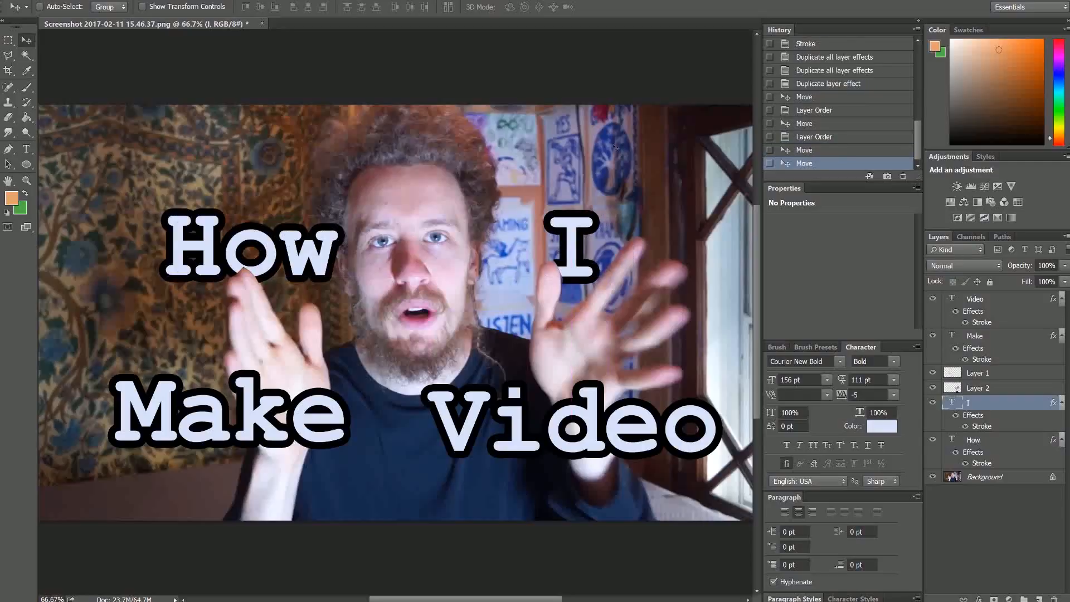
Enlarge the title text, setting Make to 200 pt and I to 250 pt
{"action": "left_click", "coordinate": [26, 149]}
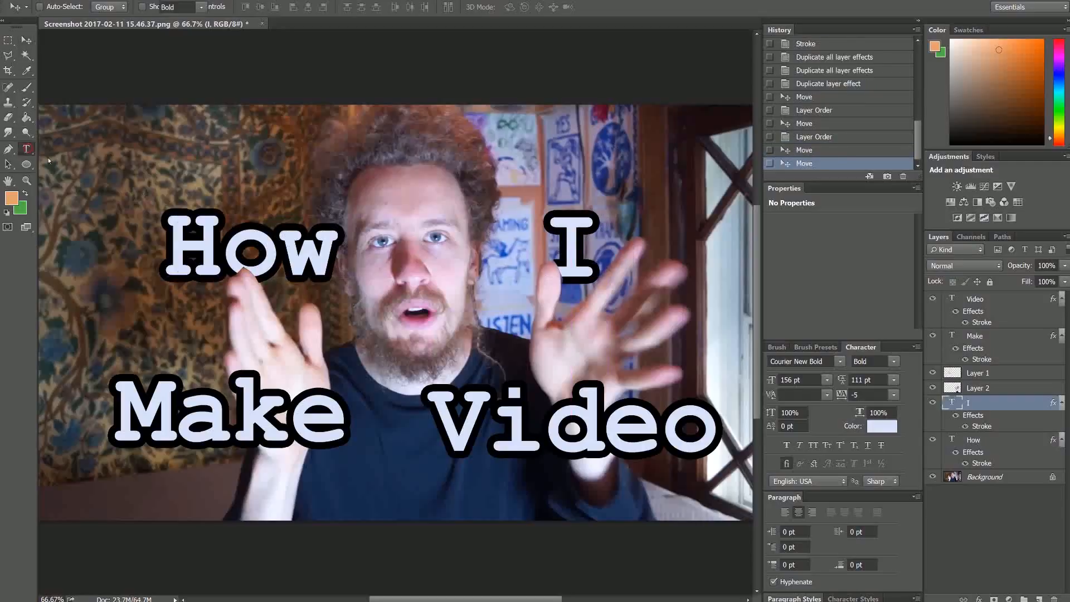
{"action": "left_click", "coordinate": [238, 260]}
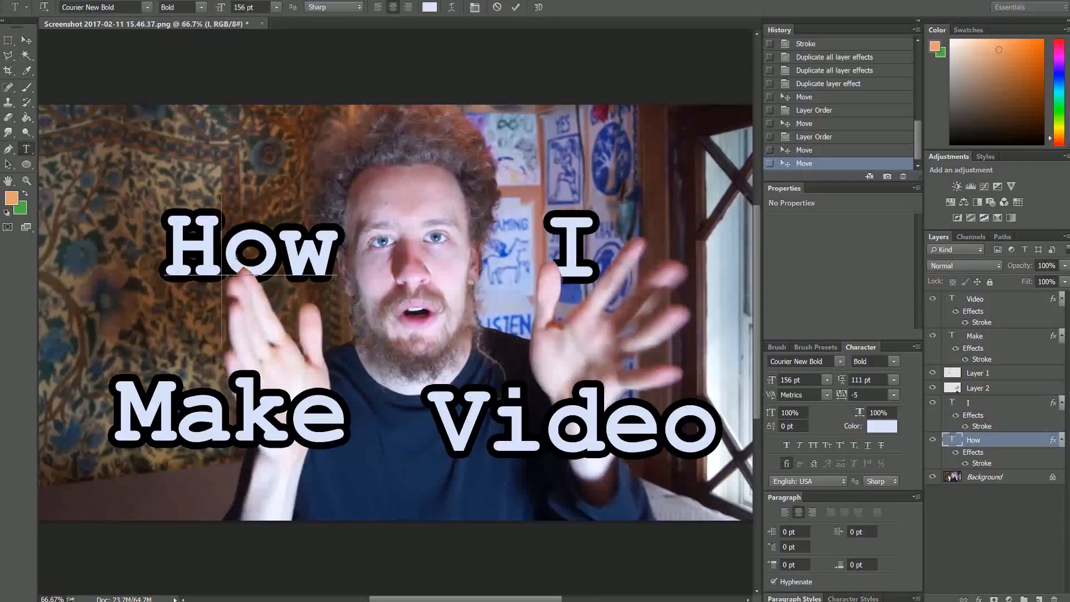
{"action": "double_click", "coordinate": [951, 440]}
{"action": "left_click", "coordinate": [251, 7]}
{"action": "type", "text": "200"}
{"action": "double_click", "coordinate": [951, 402]}
{"action": "left_click", "coordinate": [250, 7]}
{"action": "type", "text": "200"}
{"action": "double_click", "coordinate": [951, 335]}
{"action": "type", "text": "200"}
{"action": "key", "text": "ctrl+minus"}
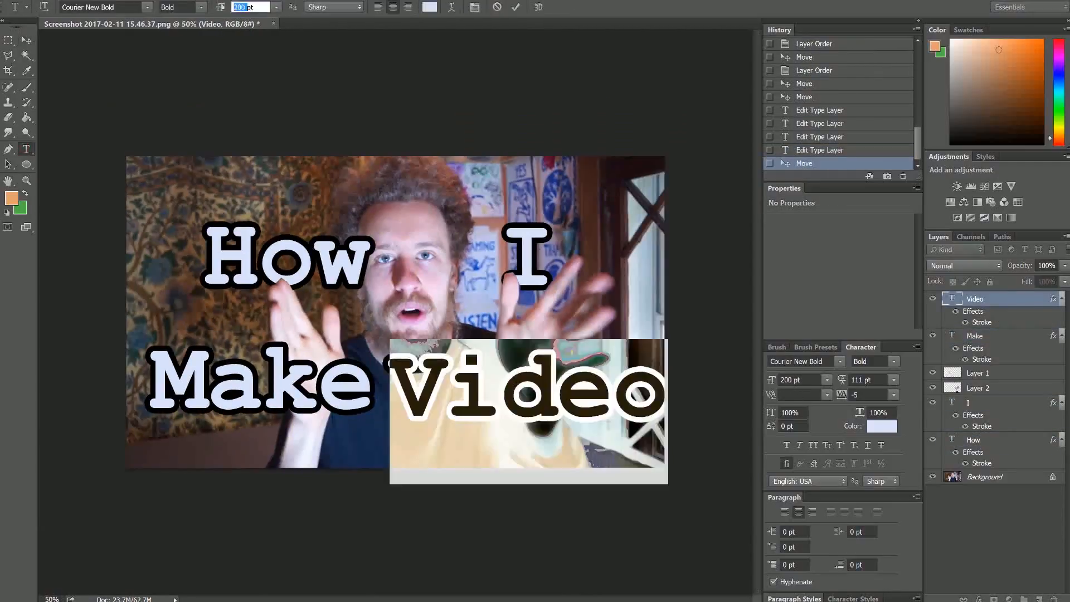
{"action": "double_click", "coordinate": [952, 402]}
{"action": "left_click", "coordinate": [251, 8]}
{"action": "type", "text": "250"}
Set How to 230 pt, realign I and How, and zoom out to view the thumbnail
{"action": "left_click", "coordinate": [26, 40]}
{"action": "left_click_drag", "start_coordinate": [526, 250], "coordinate": [549, 245]}
{"action": "left_click_drag", "start_coordinate": [279, 250], "coordinate": [239, 251]}
{"action": "double_click", "coordinate": [952, 439]}
{"action": "left_click", "coordinate": [797, 379]}
{"action": "type", "text": "230"}
{"action": "left_click_drag", "start_coordinate": [312, 368], "coordinate": [332, 375]}
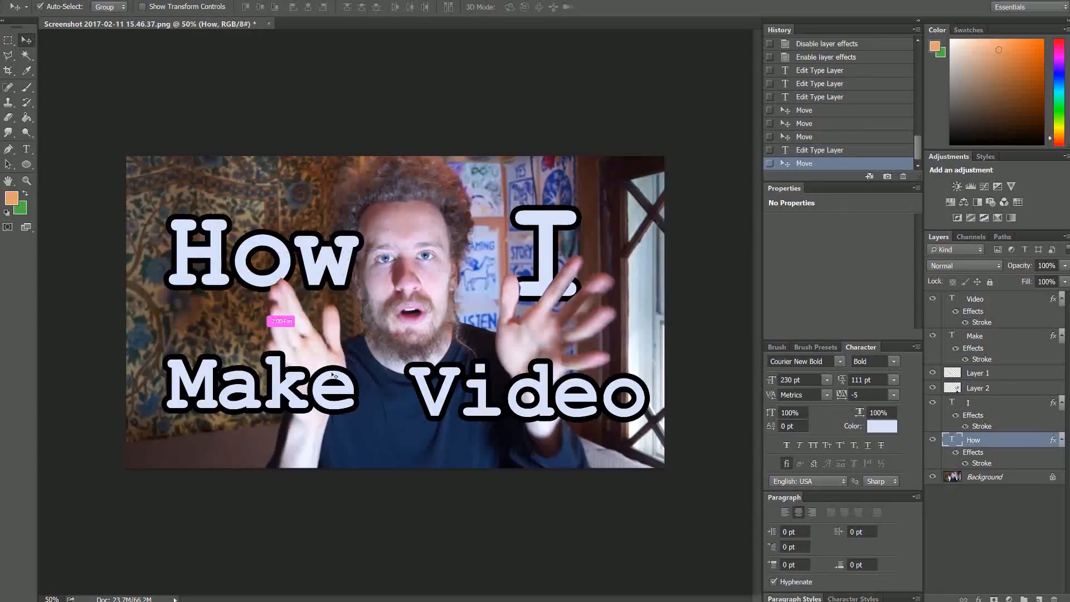
{"action": "key", "text": "ctrl+minus"}
{"action": "key", "text": "ctrl+minus"}
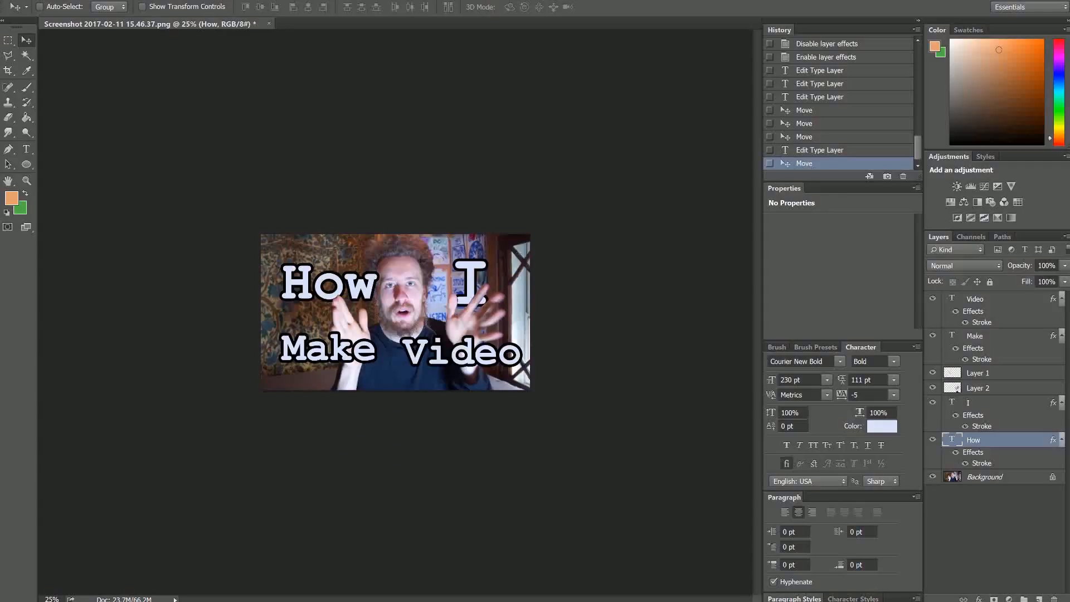
Save the thumbnail as a layered Photoshop PSD, accepting the format options
{"action": "left_click", "coordinate": [27, 0]}
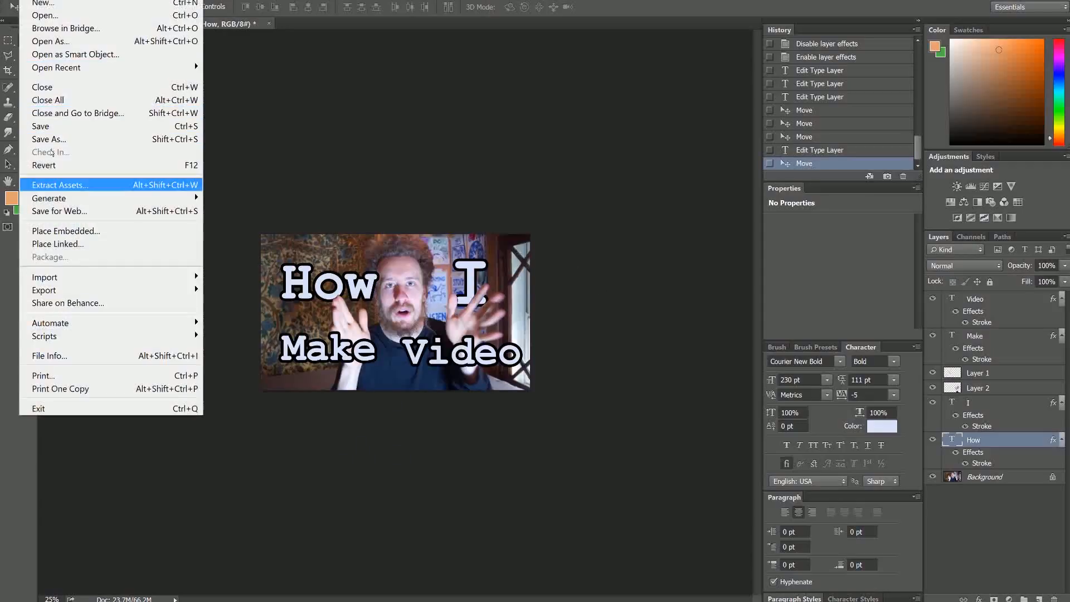
{"action": "left_click", "coordinate": [41, 126]}
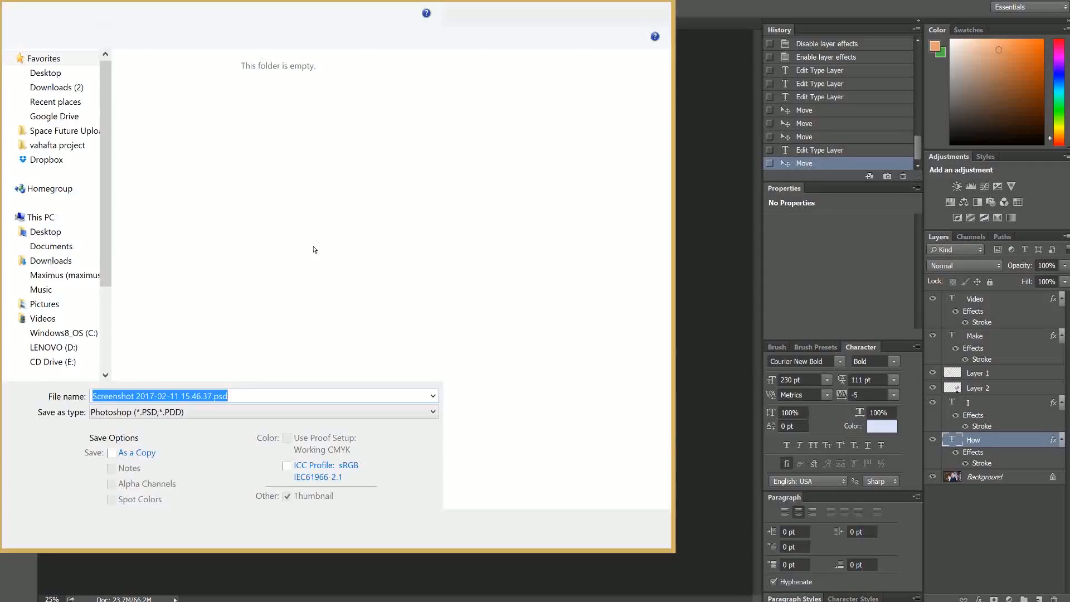
{"action": "left_click", "coordinate": [241, 408]}
{"action": "left_click", "coordinate": [241, 408]}
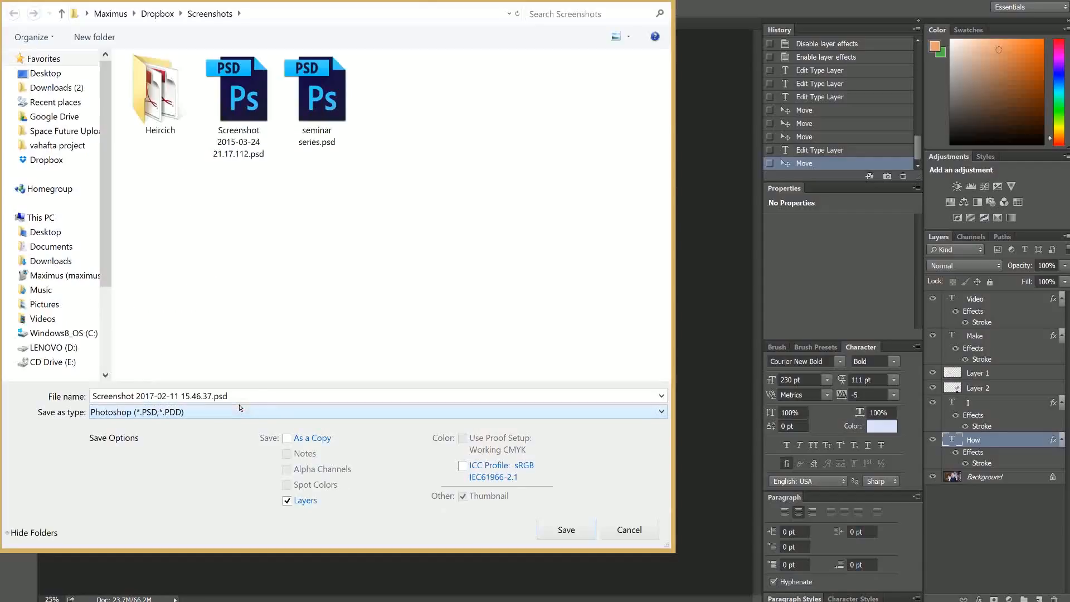
{"action": "left_click", "coordinate": [578, 534]}
{"action": "left_click", "coordinate": [685, 169]}
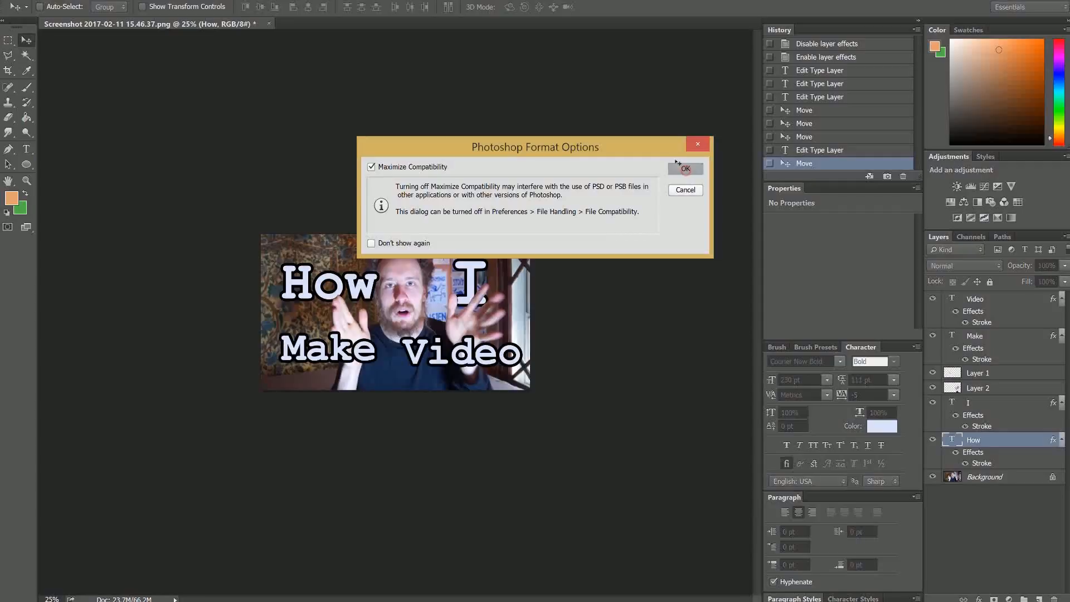
Reopen Save As and expand the Save as type format list
{"action": "key", "text": "alt+f"}
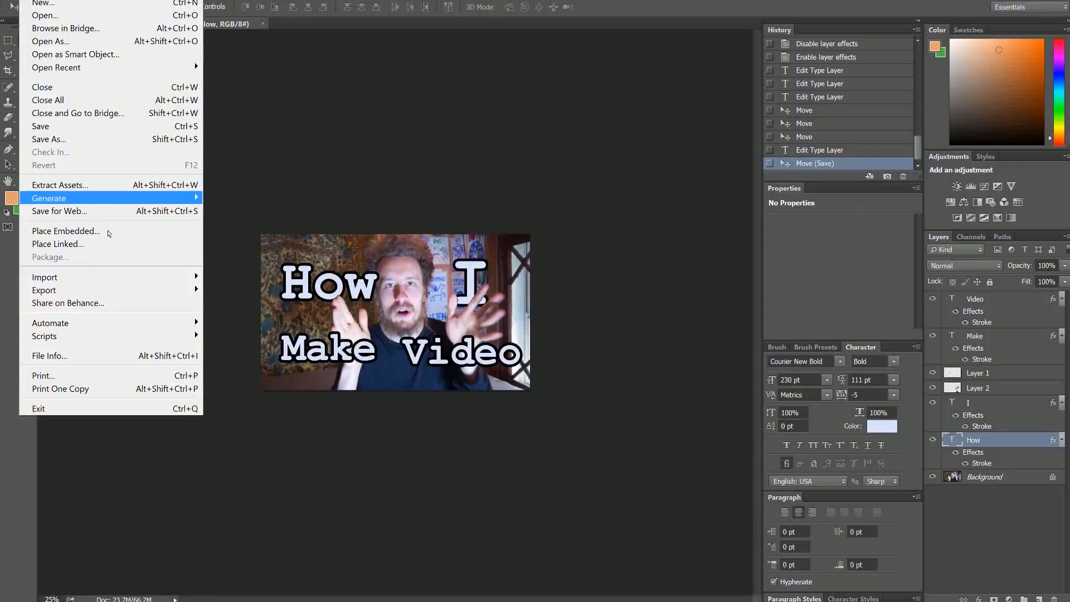
{"action": "left_click", "coordinate": [115, 139]}
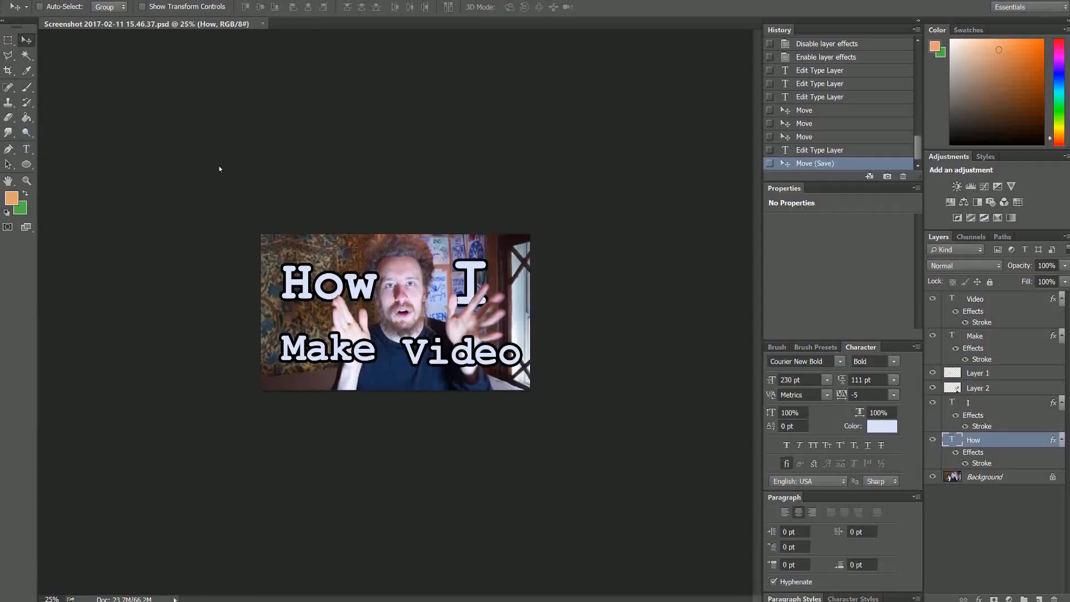
{"action": "left_click", "coordinate": [145, 412]}
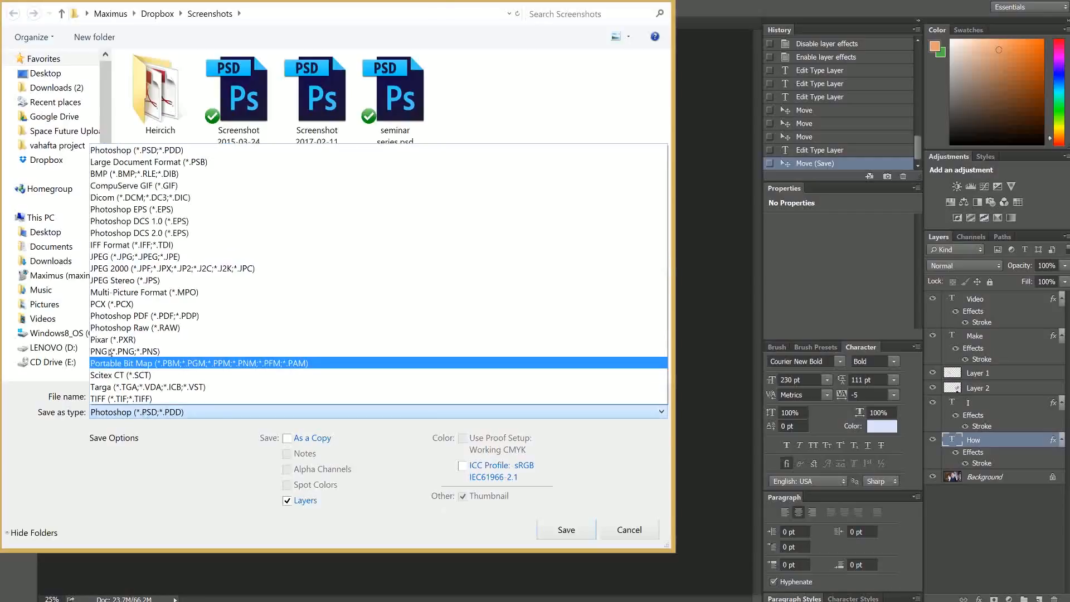
Save a JPEG copy of the thumbnail with JPEG quality 7
{"action": "left_click", "coordinate": [112, 257]}
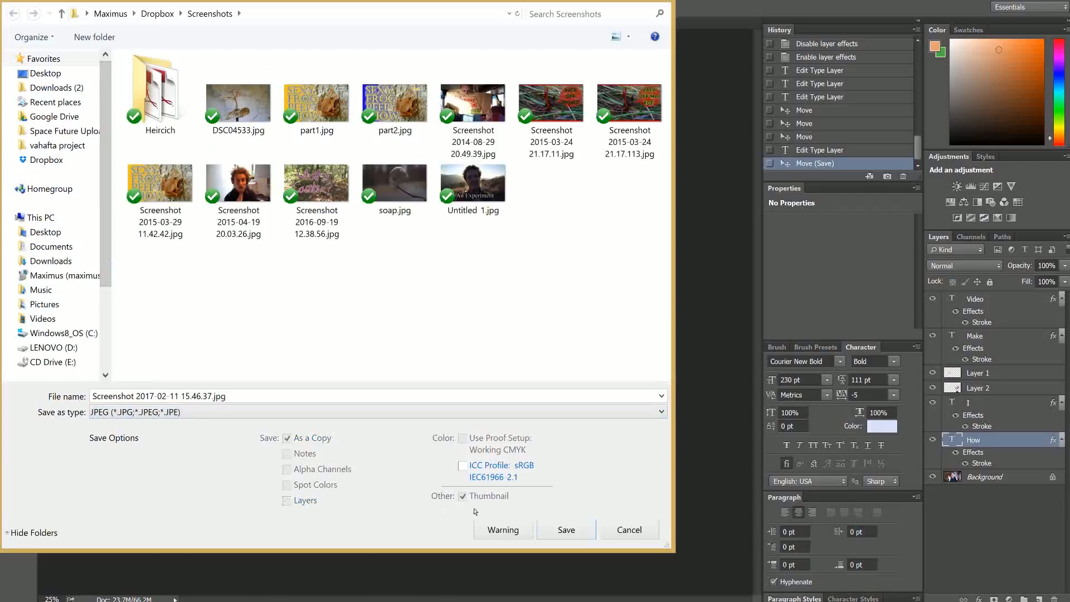
{"action": "left_click", "coordinate": [553, 529]}
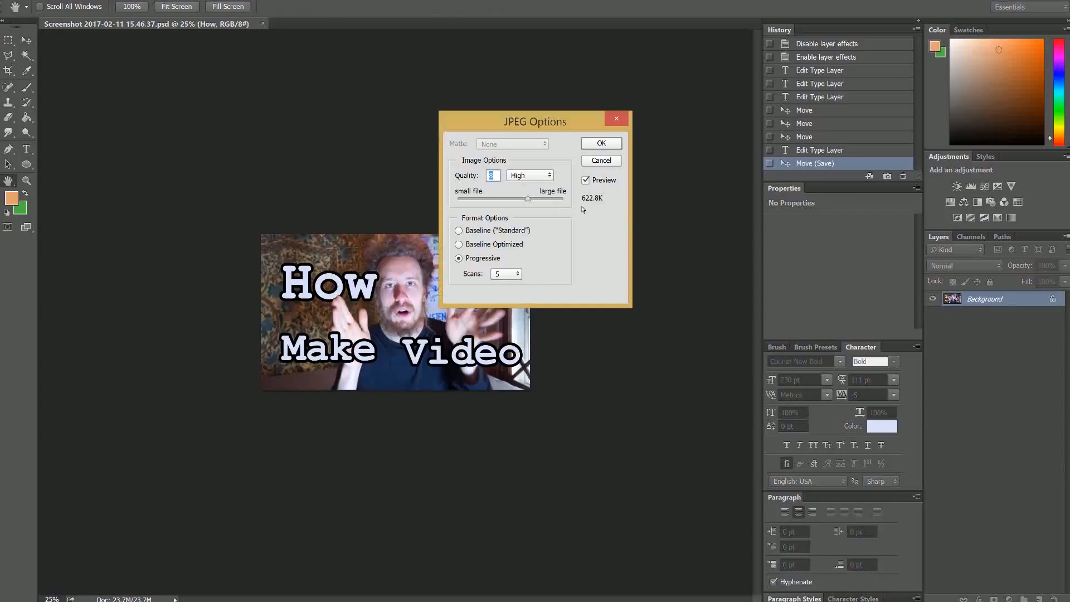
{"action": "left_click", "coordinate": [502, 199]}
{"action": "left_click", "coordinate": [518, 199]}
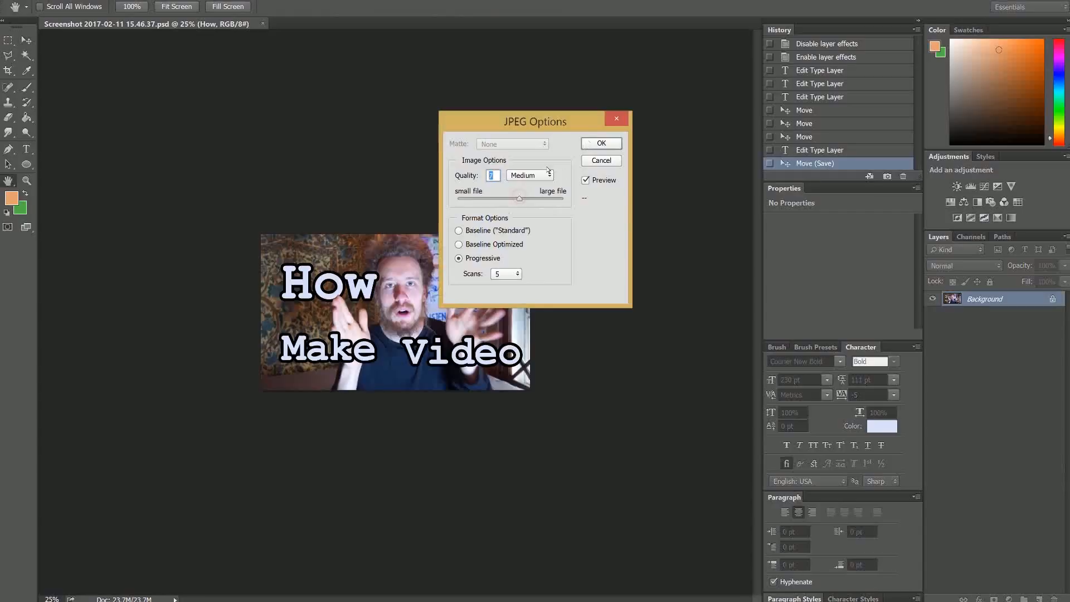
{"action": "left_click", "coordinate": [600, 143]}
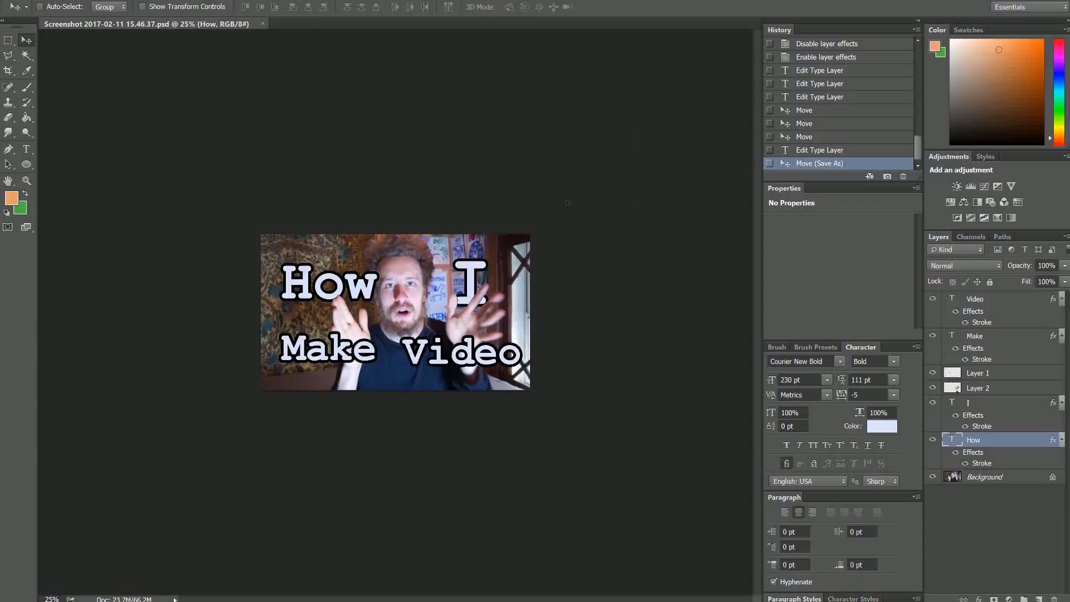